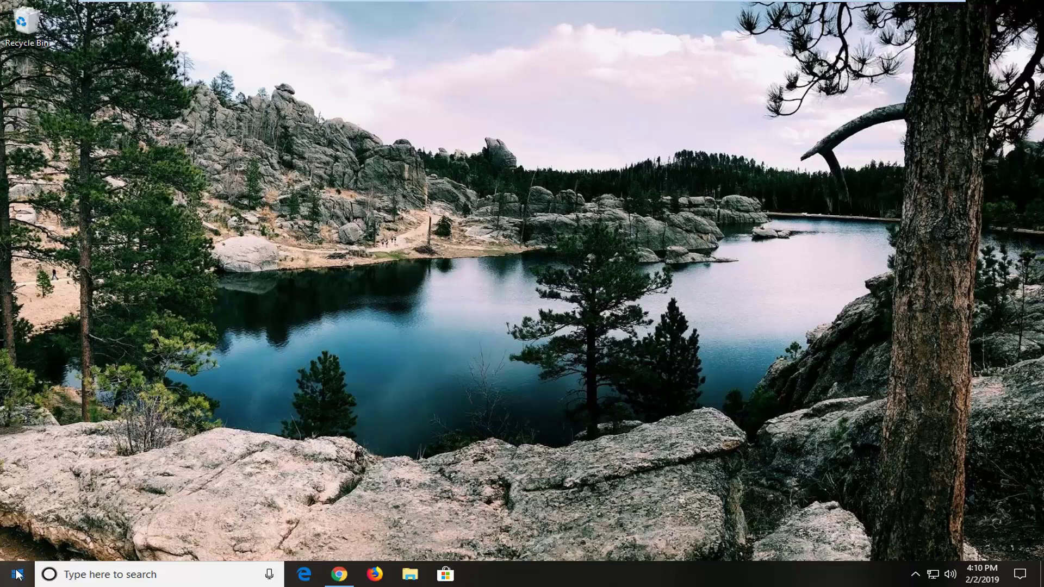
Step: Search the Start menu for "control panel" and open Control Panel from the results
left_click(16, 575)
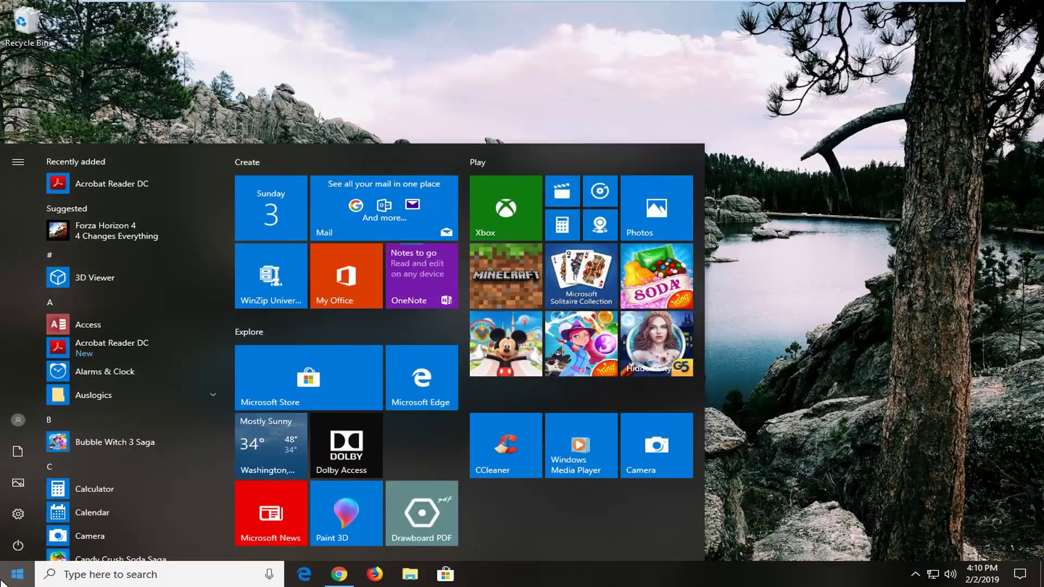
type("comnt")
key("BackSpace")
key("BackSpace")
key("BackSpace")
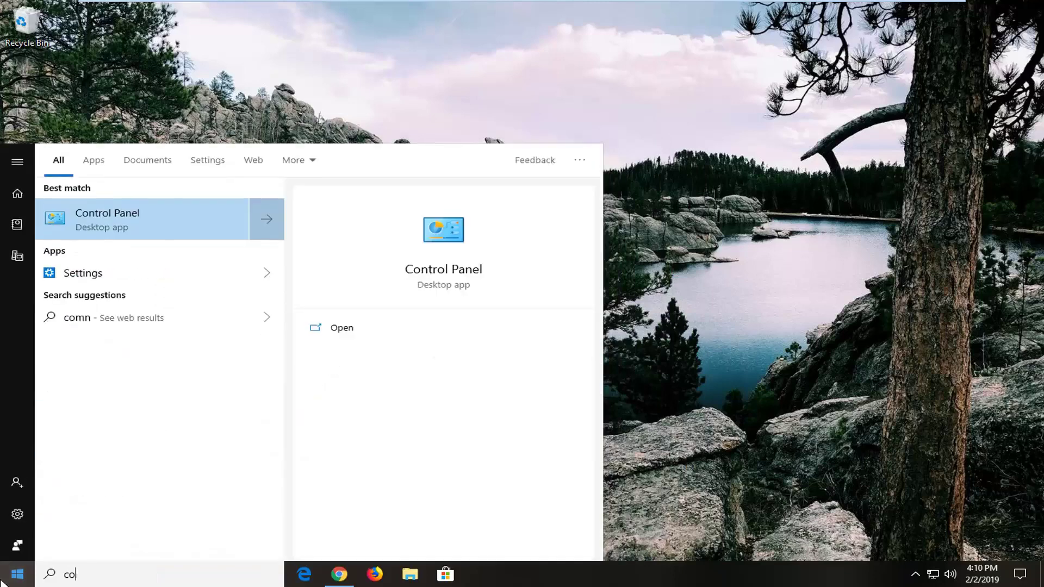
type("ntrol pan")
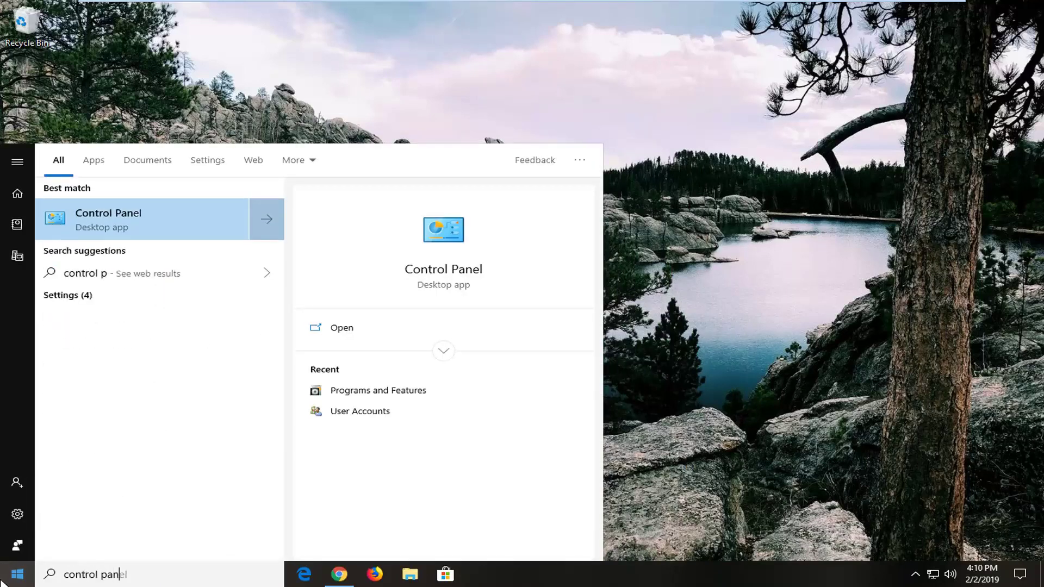
type("el")
left_click(148, 222)
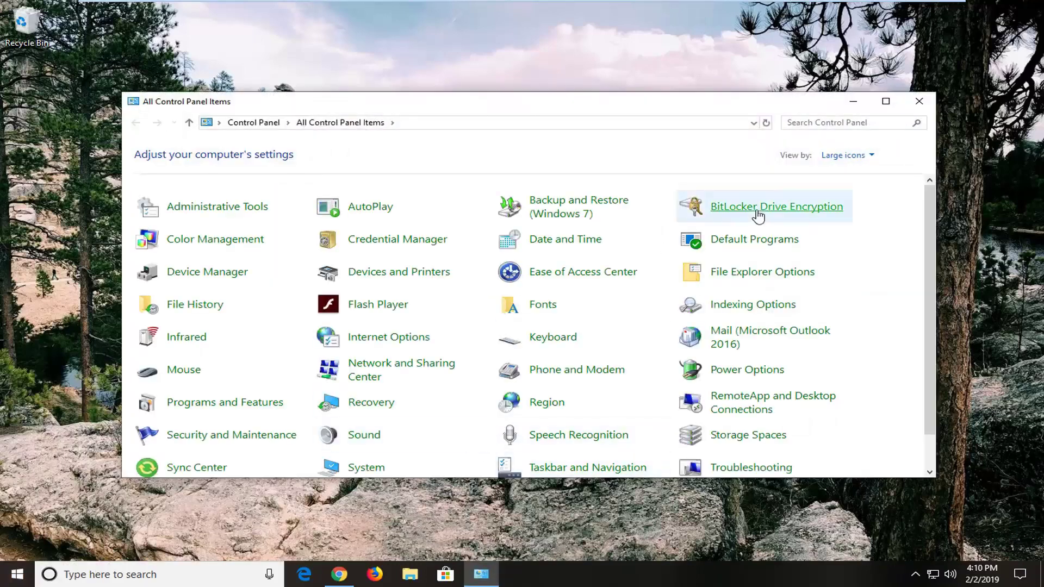
left_click(856, 156)
left_click(860, 188)
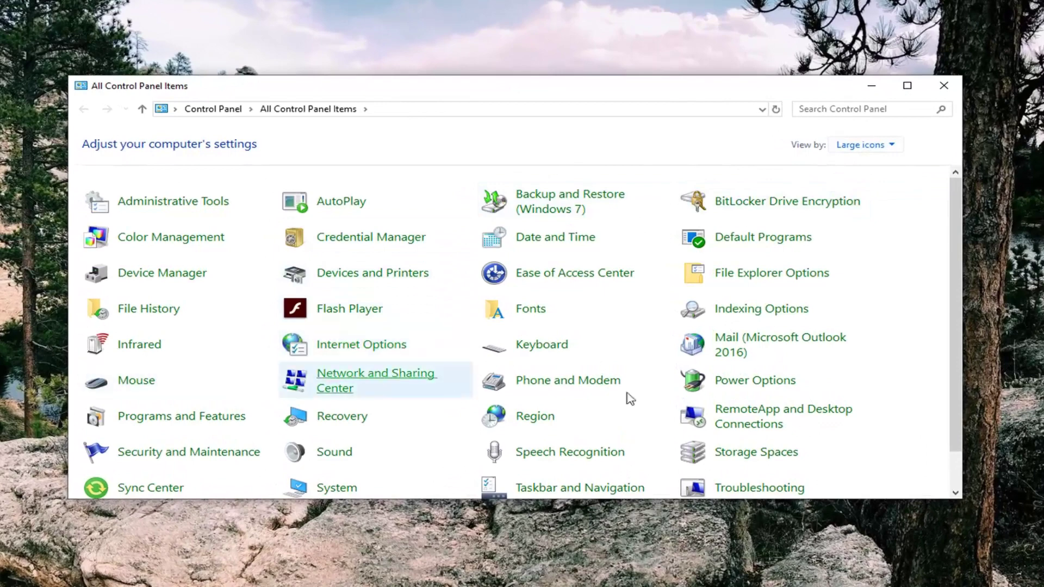
scroll(587, 408, "down", 1)
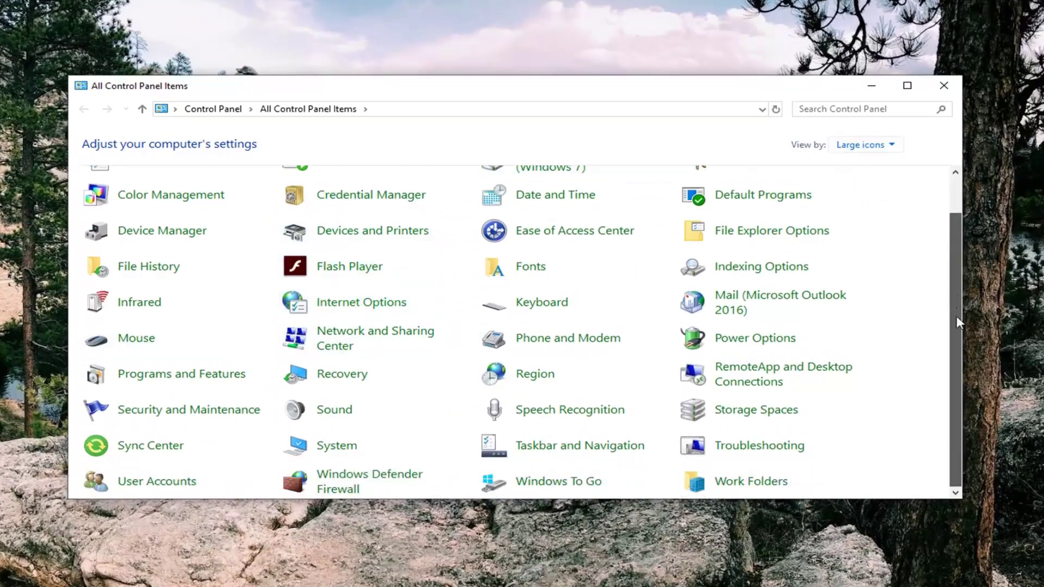
left_click(135, 489)
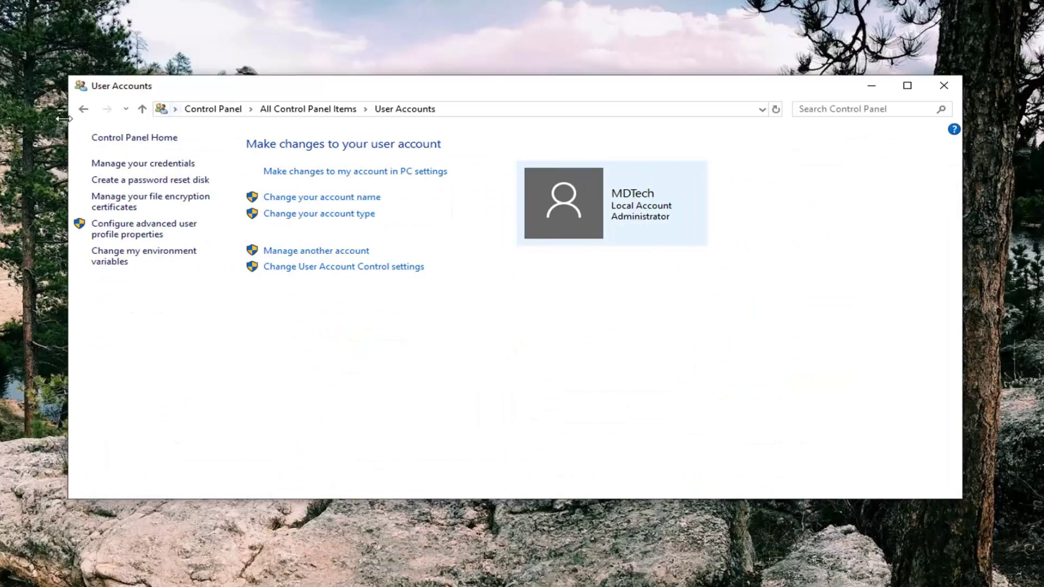
left_click(83, 109)
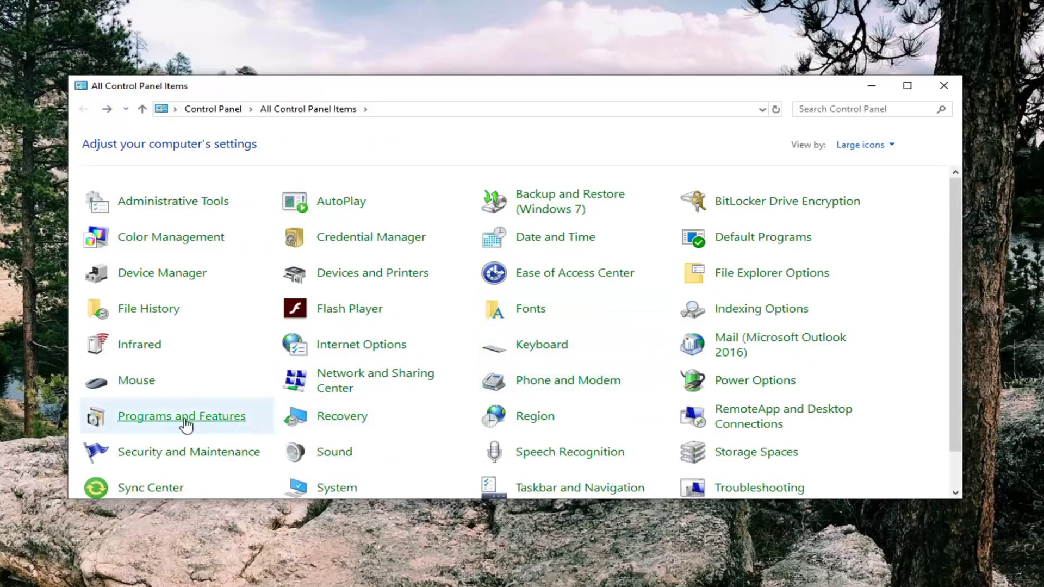
Step: Open Programs and Features and select Microsoft Visual C++ 2015 Redistributable (x86)
left_click(199, 417)
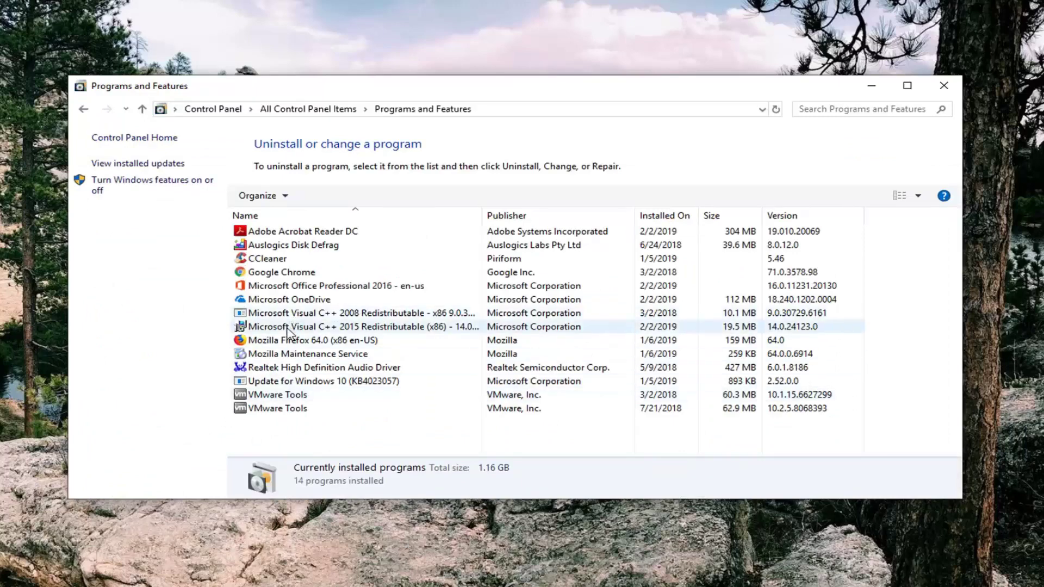
left_click(412, 329)
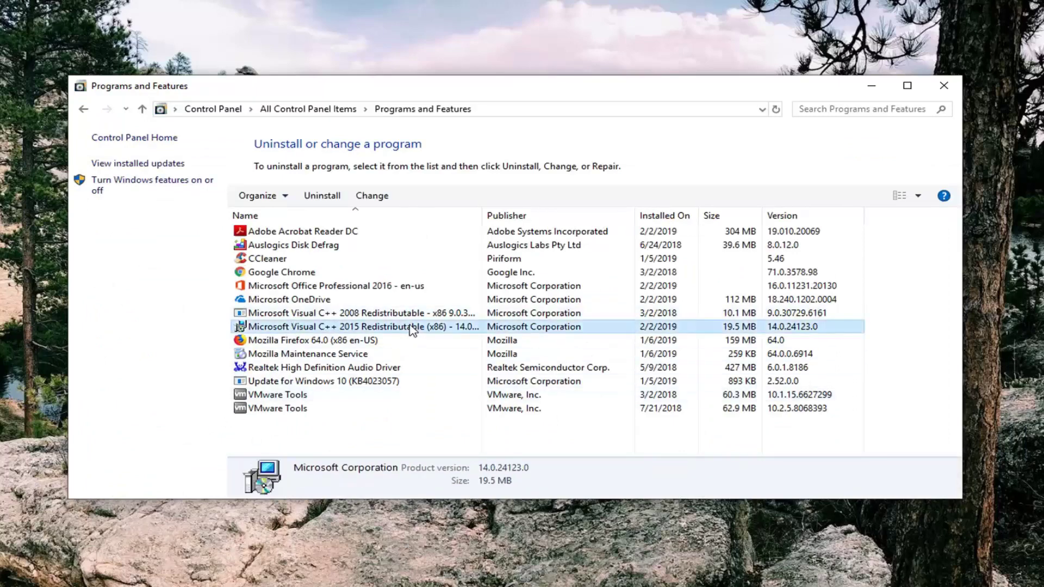
Step: Uninstall the Visual C++ 2015 x86 redistributable, approving the UAC prompt and confirming removal
left_click(325, 196)
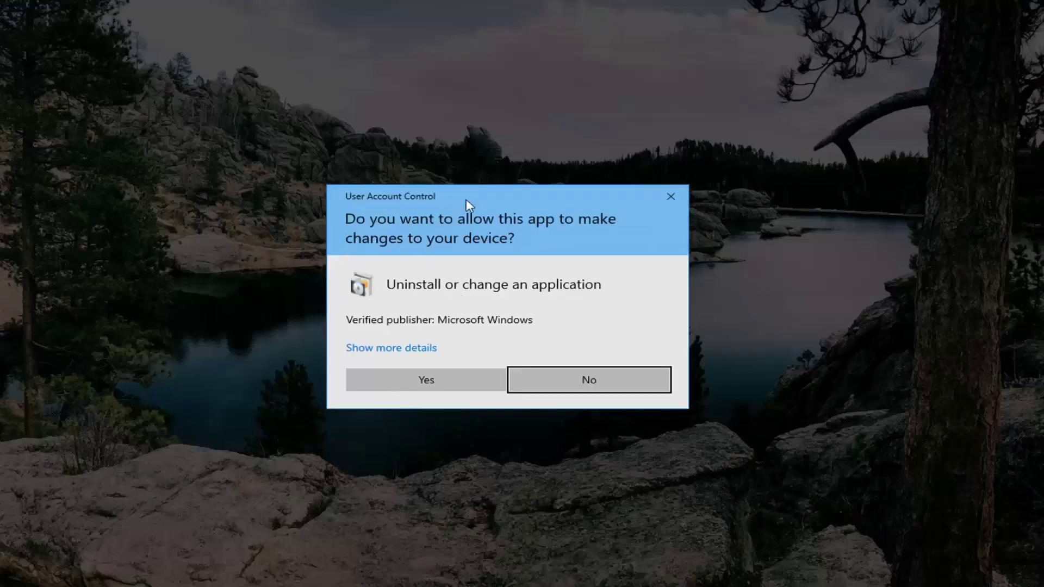
left_click(418, 392)
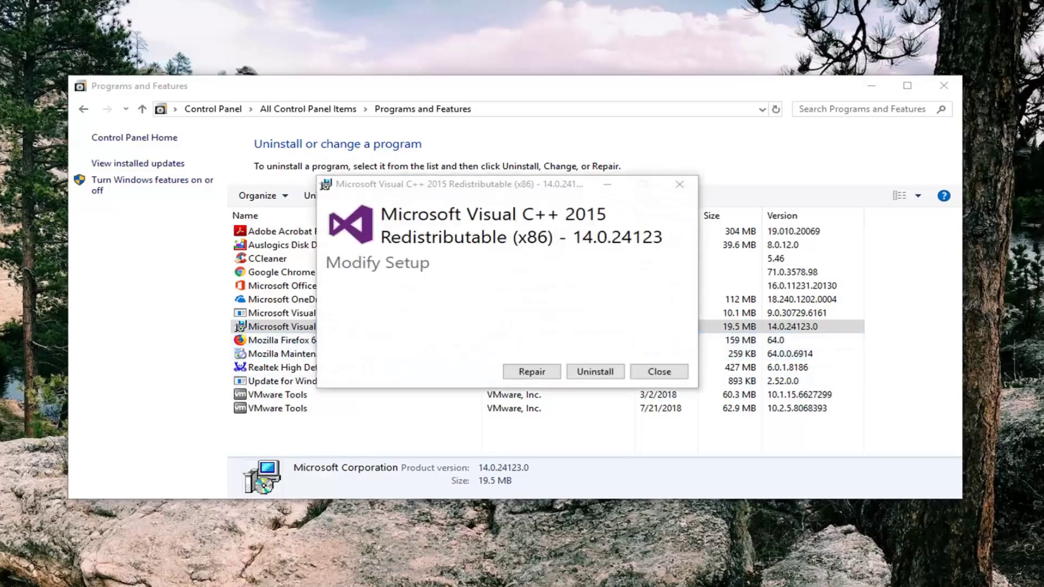
left_click(596, 371)
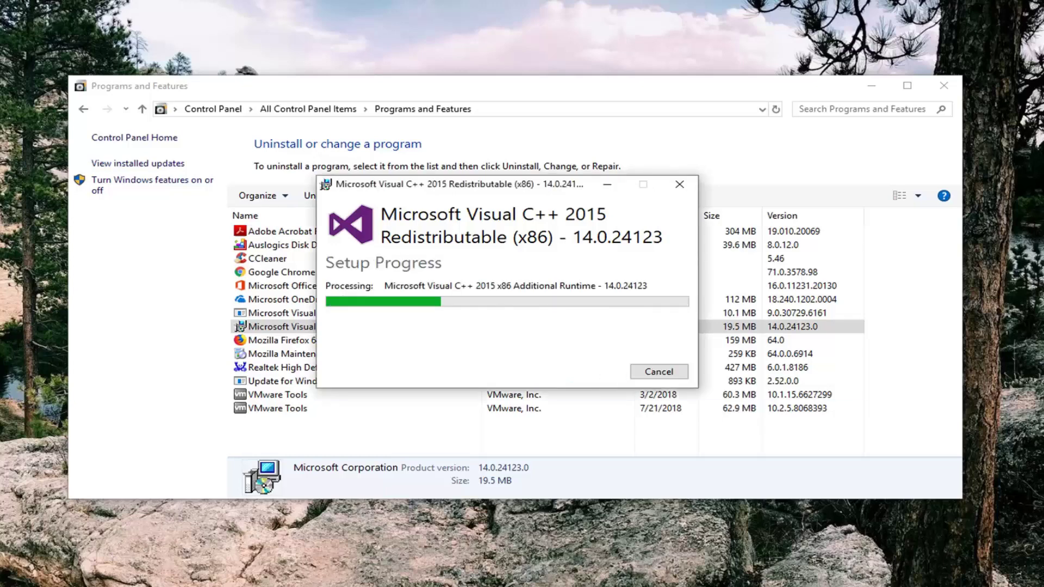